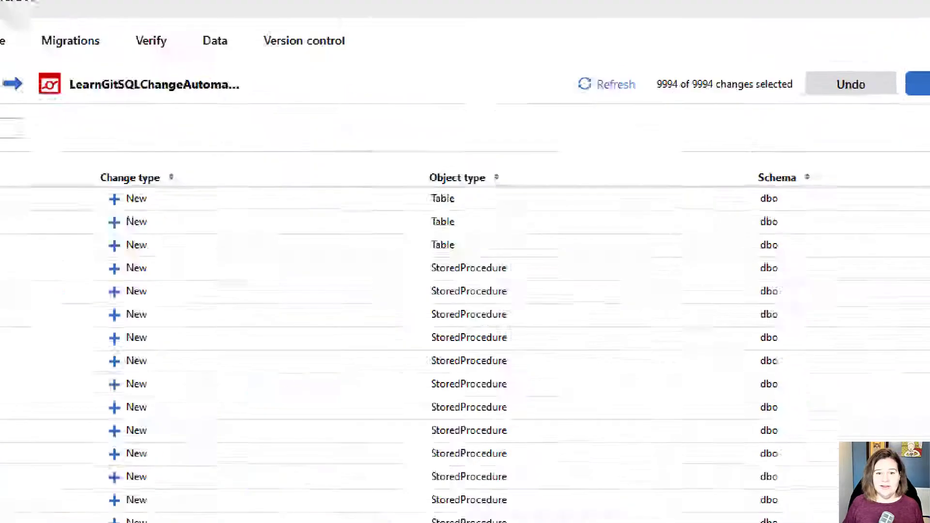
mouse_move(659, 135)
left_mouse_down()
mouse_move(706, 139)
mouse_move(717, 131)
left_mouse_up()
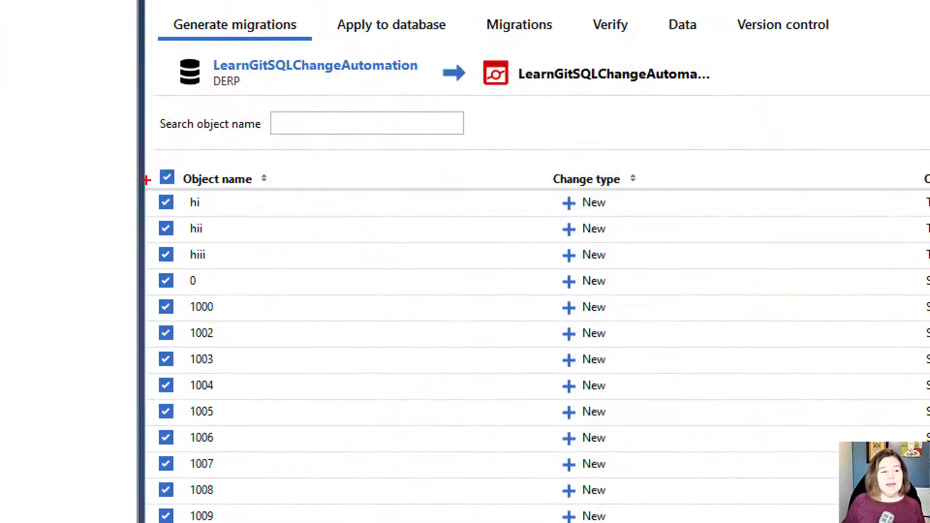
mouse_move(137, 156)
left_mouse_down()
mouse_move(228, 515)
mouse_move(263, 496)
left_mouse_up()
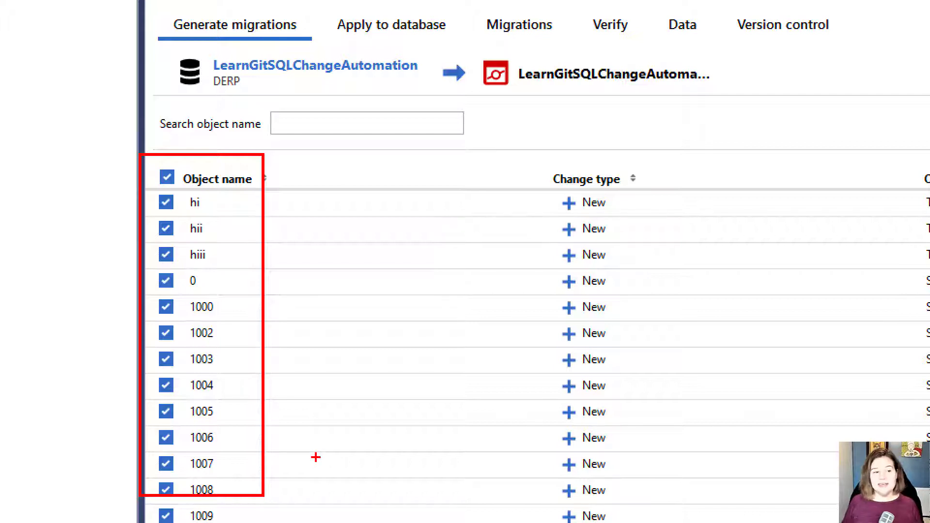
key("Escape")
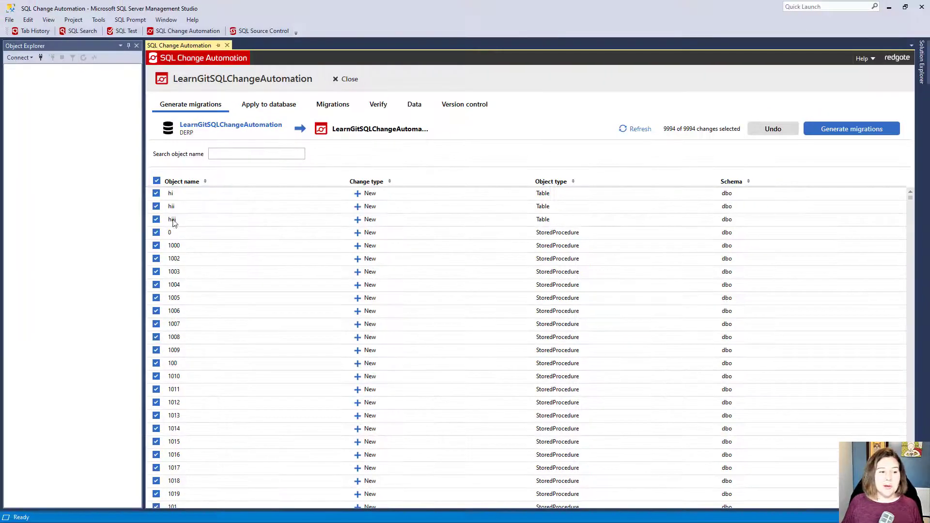
Deselect all pending changes and filter the object list by the name "hi".
left_click(157, 181)
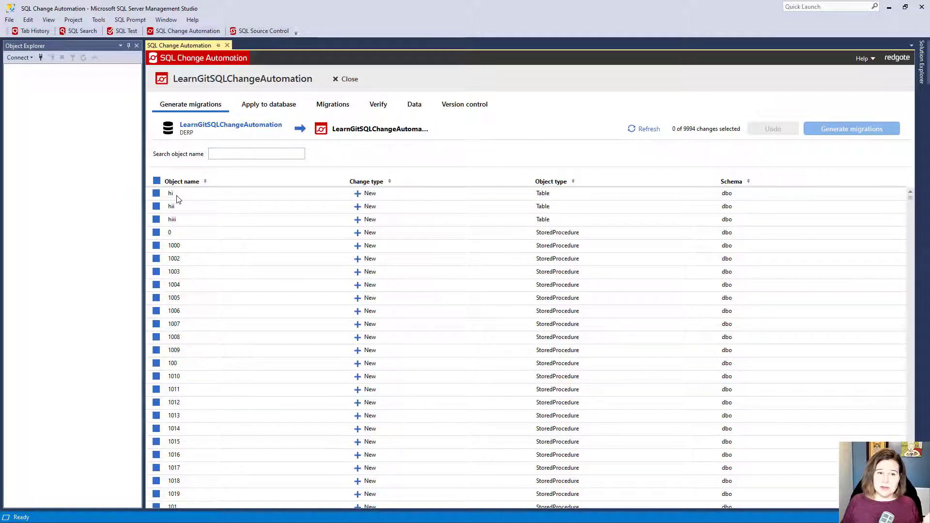
left_click(263, 154)
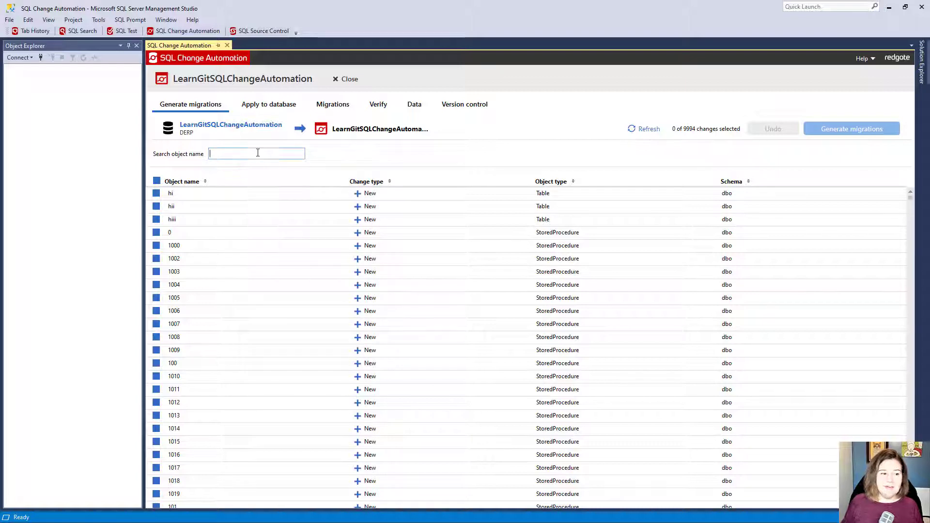
type("hi")
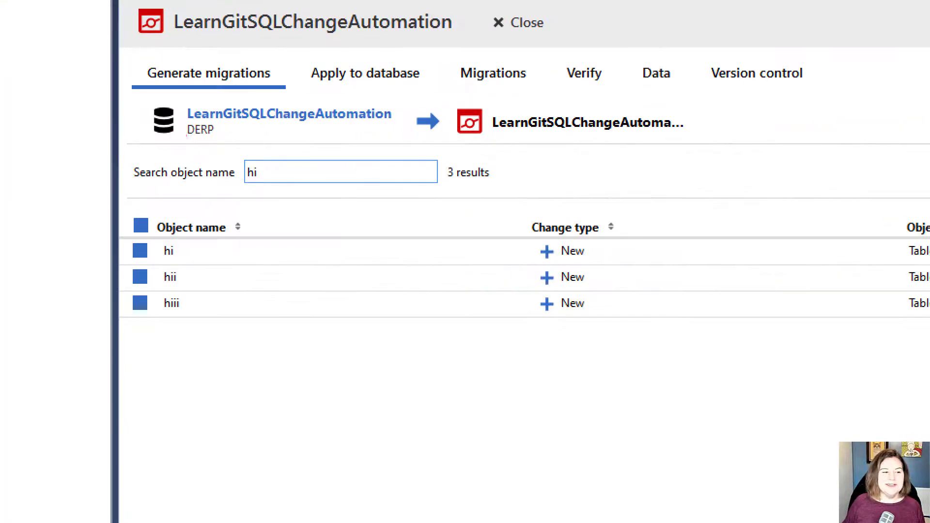
left_click_drag(235, 185, 263, 184)
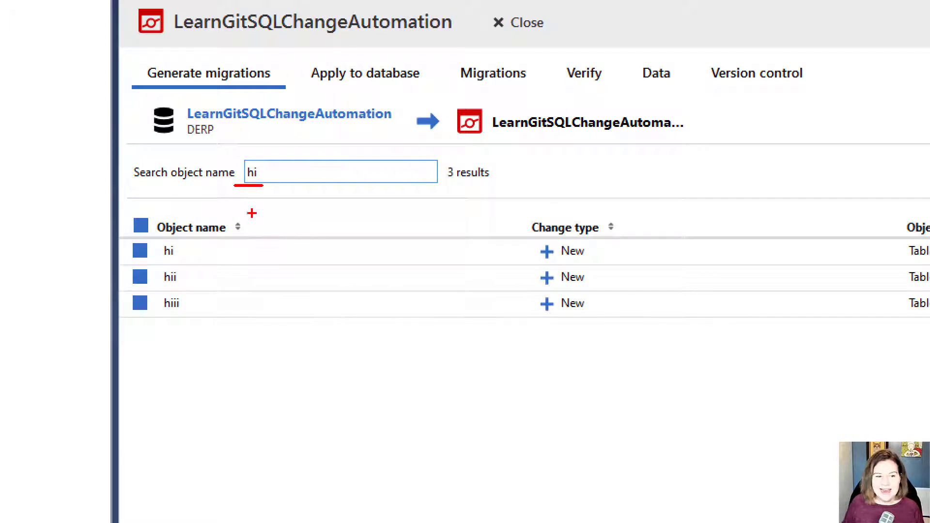
left_click_drag(449, 186, 482, 185)
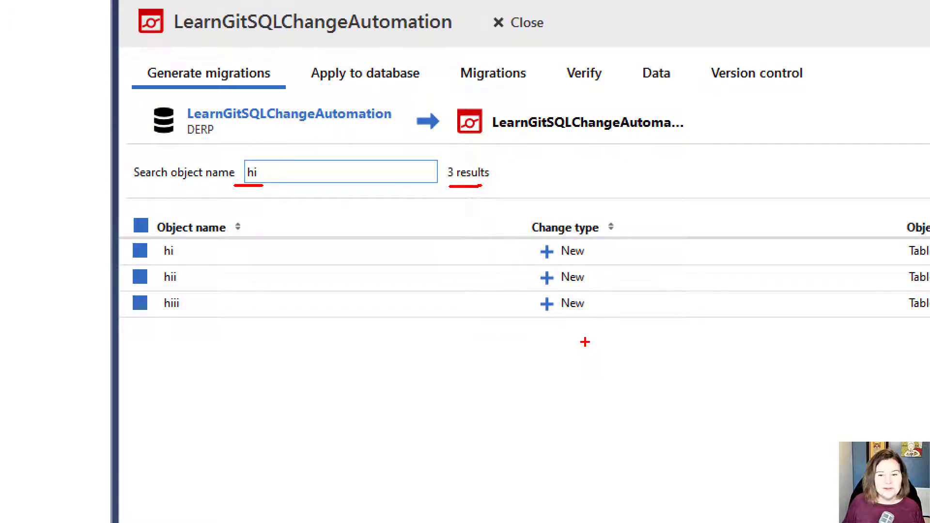
left_click_drag(522, 257, 521, 285)
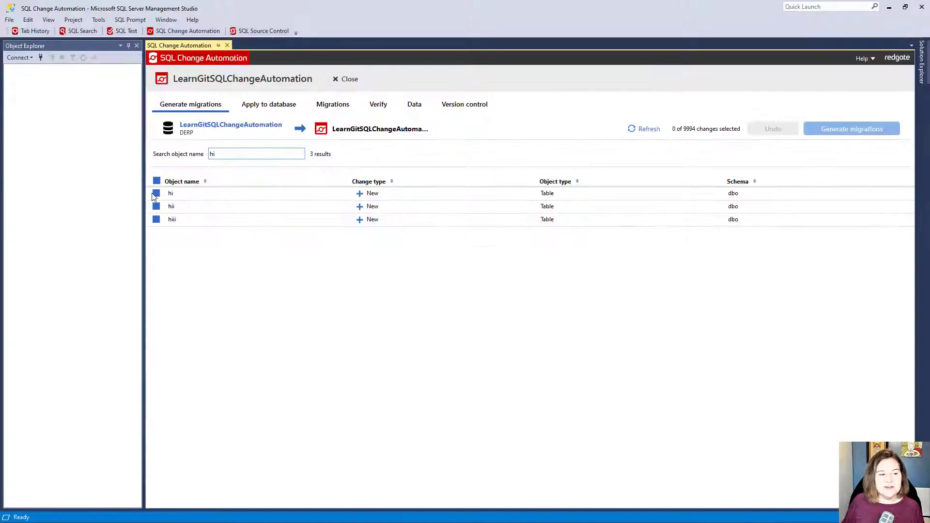
Select the new tables hi and hii for migration and show the script differences for hii.
left_click(156, 193)
left_click(156, 206)
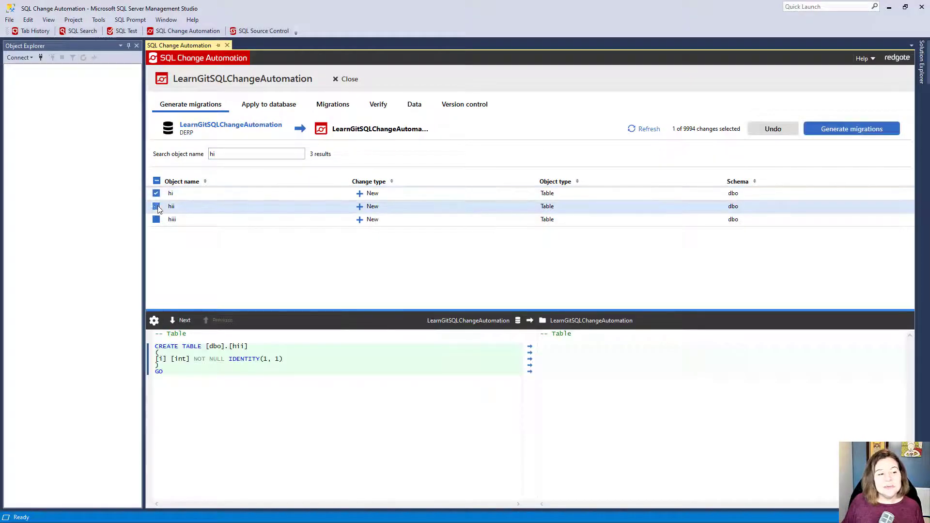
left_click(299, 195)
left_click(297, 206)
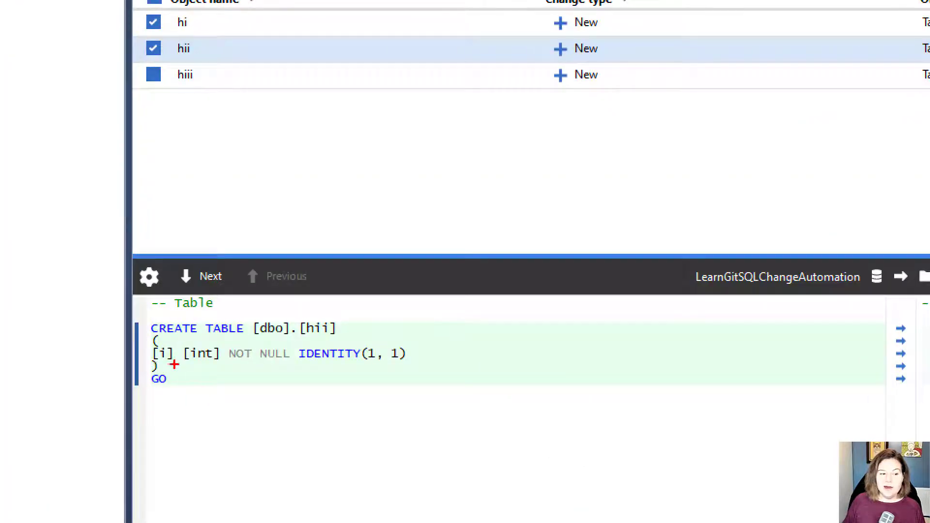
left_click_drag(182, 374, 229, 371)
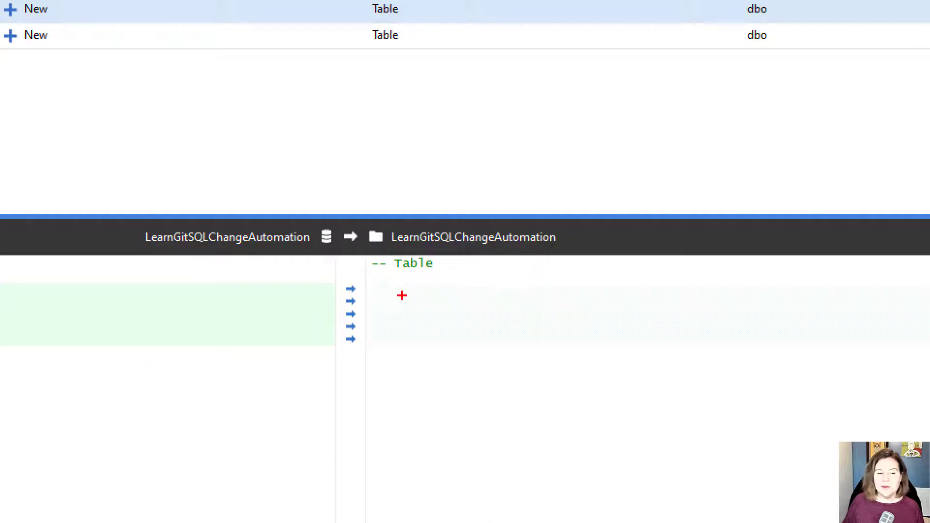
left_click_drag(402, 295, 471, 290)
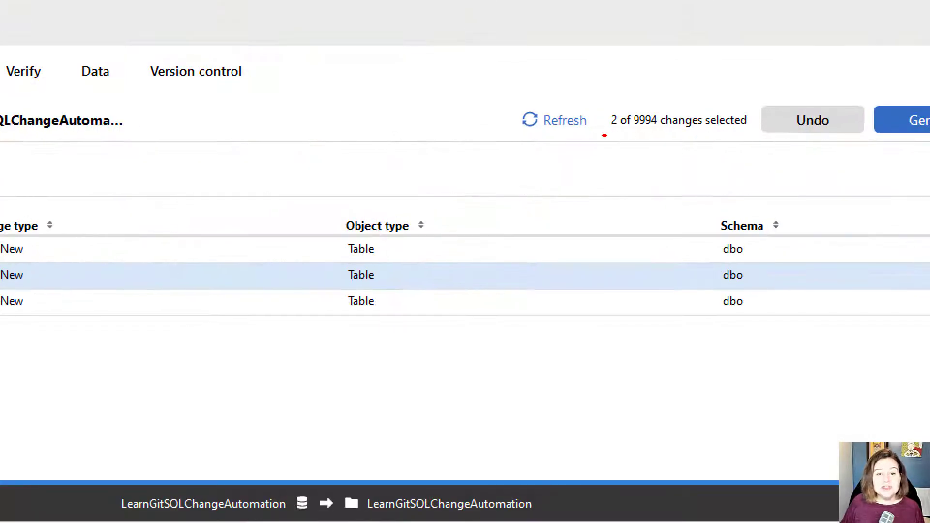
left_click_drag(605, 135, 647, 135)
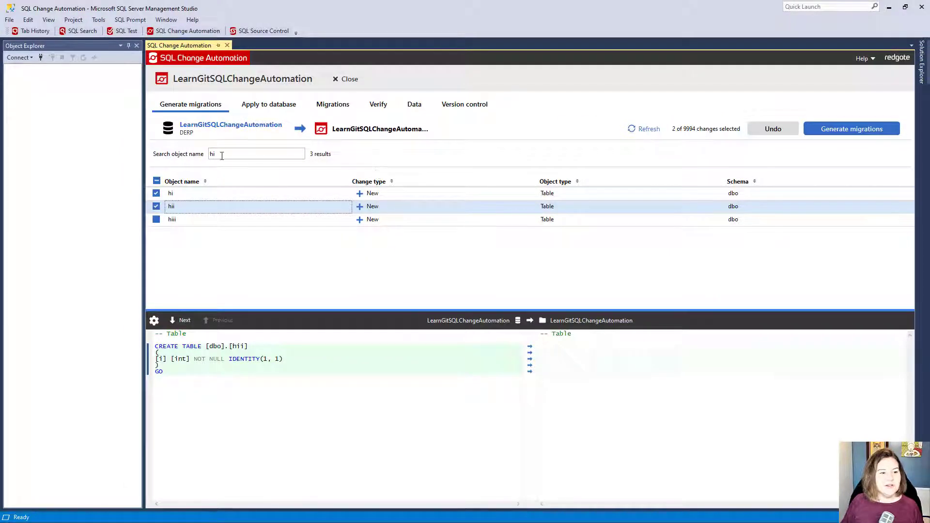
Filter the object list by "203" and add the stored procedures 2035 and 8203 to the selected changes.
double_click(222, 154)
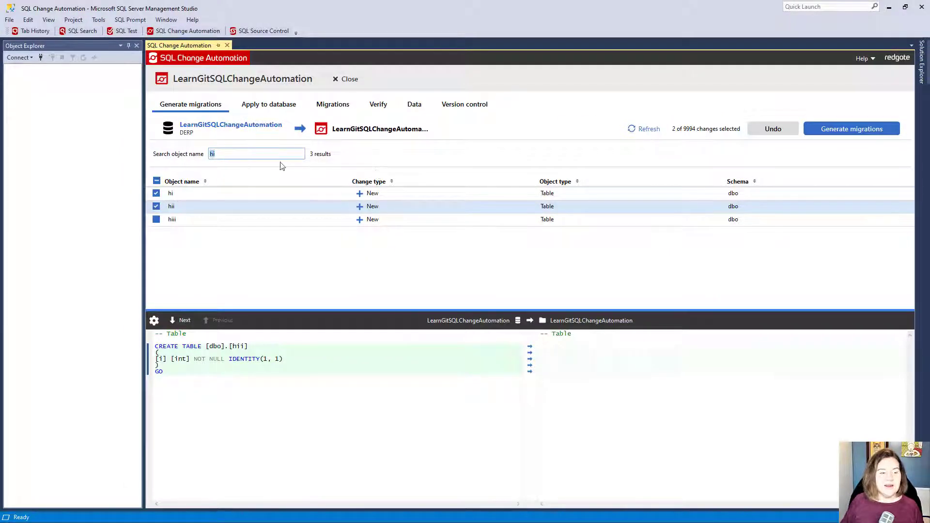
type("203")
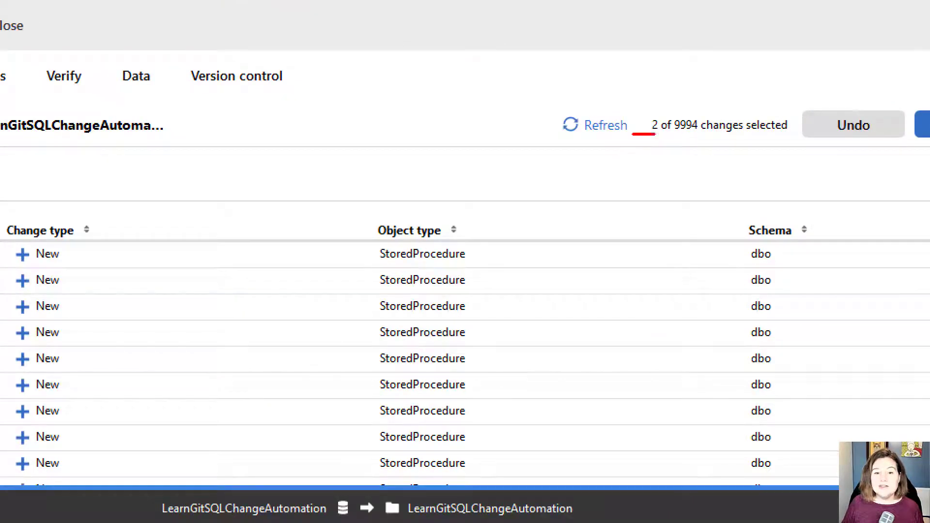
left_click_drag(655, 135, 667, 132)
left_click_drag(749, 134, 770, 135)
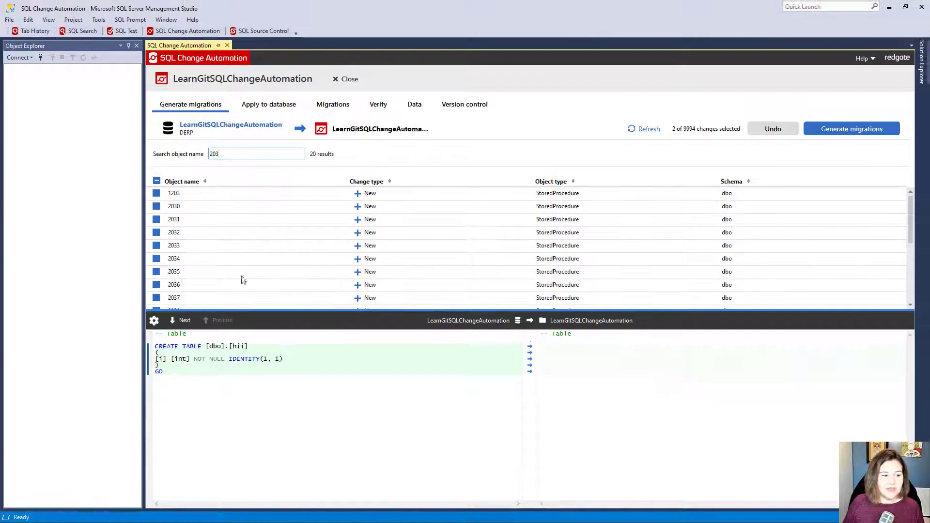
left_click(156, 272)
scroll(163, 290, "down", 4)
left_click(164, 287)
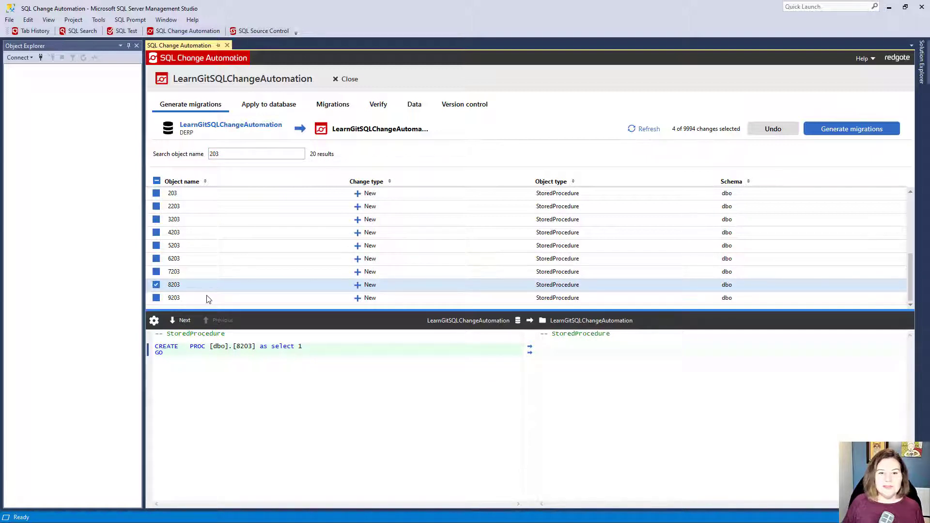
Filter the objects by "100" to add stored procedure 1006 to the selection, and generate migrations for the selected changes.
double_click(235, 154)
key("BackSpace")
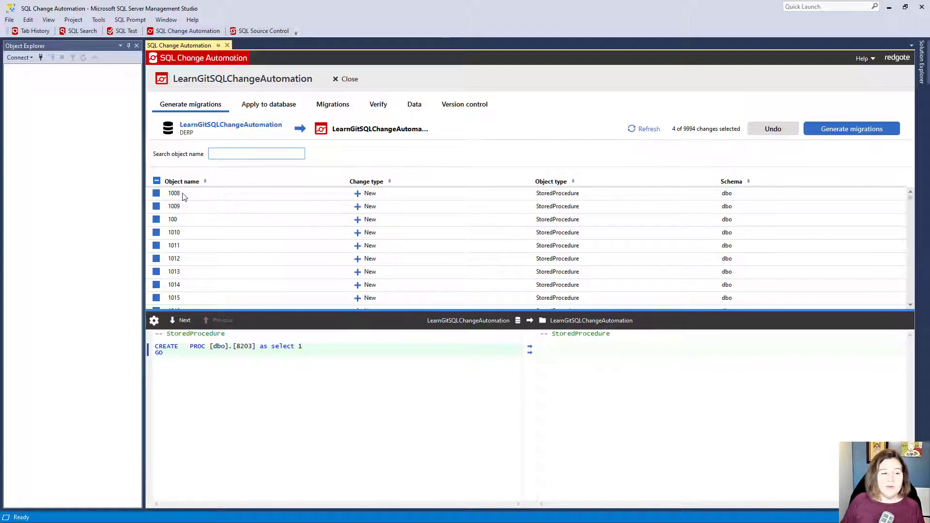
type("100")
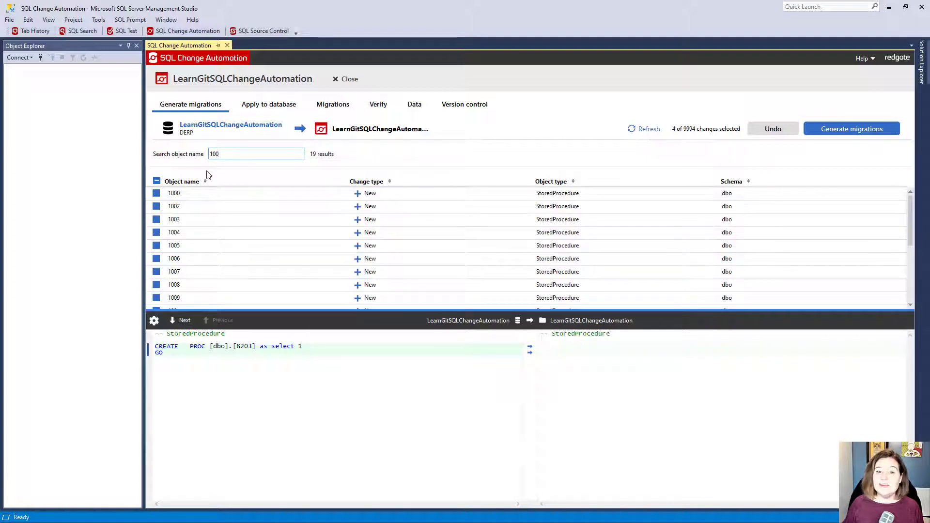
left_click(157, 259)
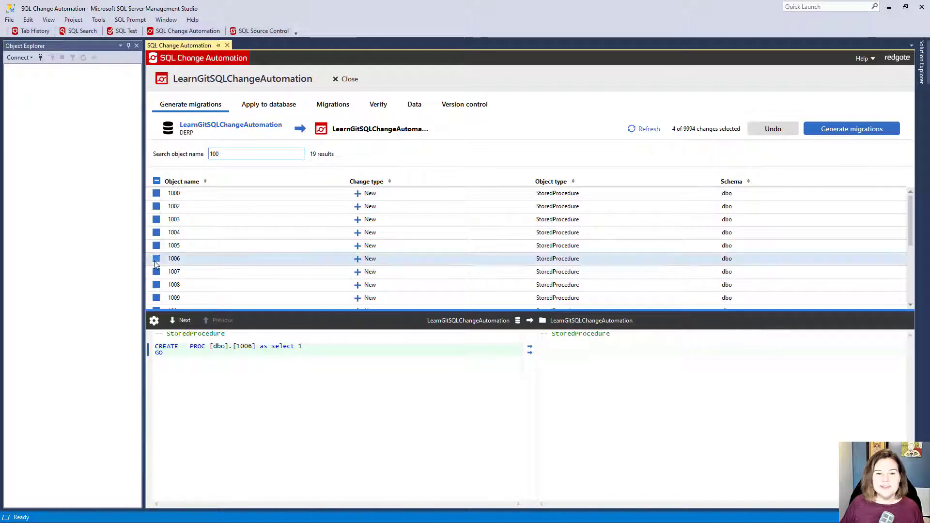
left_click(834, 133)
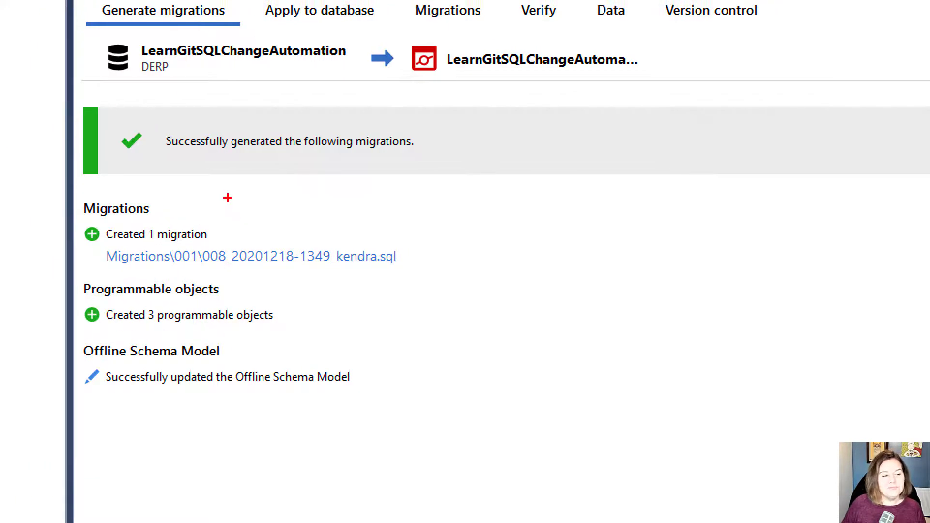
left_click_drag(65, 330, 315, 277)
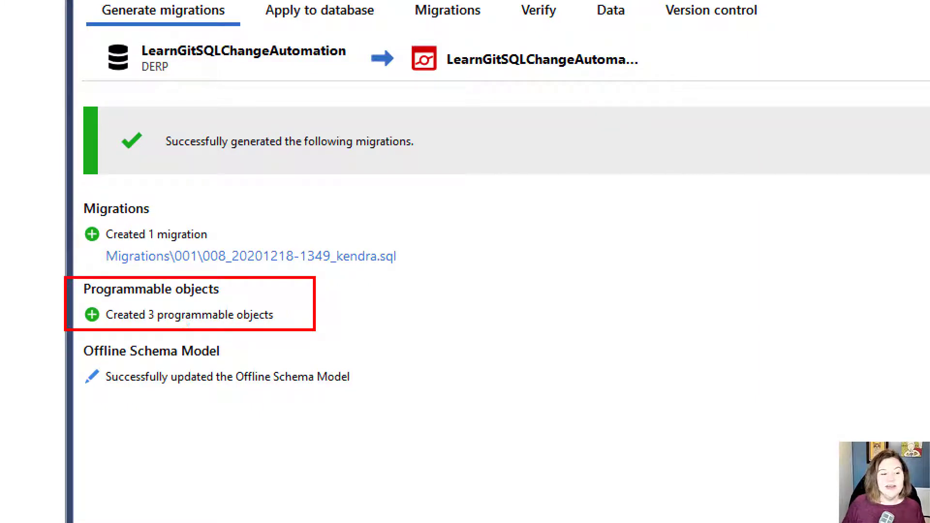
left_click_drag(291, 316, 295, 312)
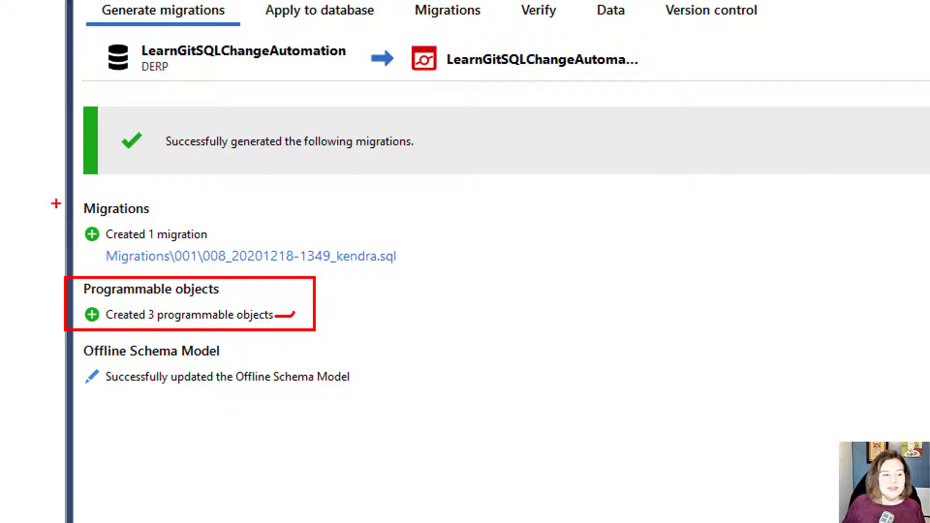
mouse_move(60, 209)
left_mouse_down()
mouse_move(158, 245)
mouse_move(430, 270)
left_mouse_up()
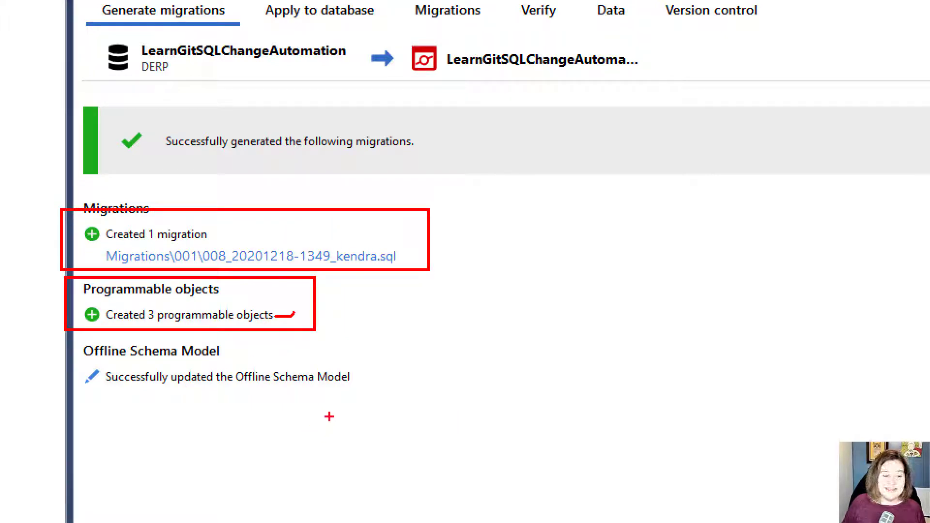
left_click_drag(352, 377, 380, 364)
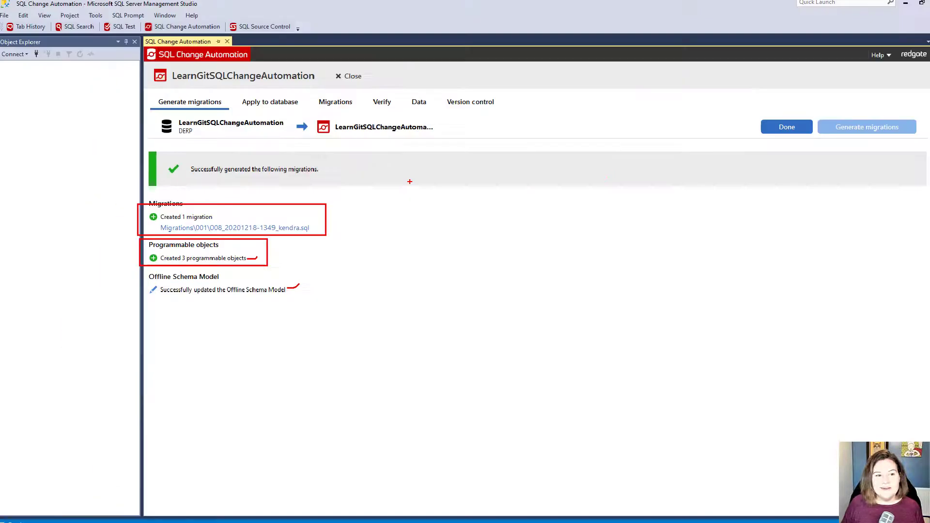
key("Escape")
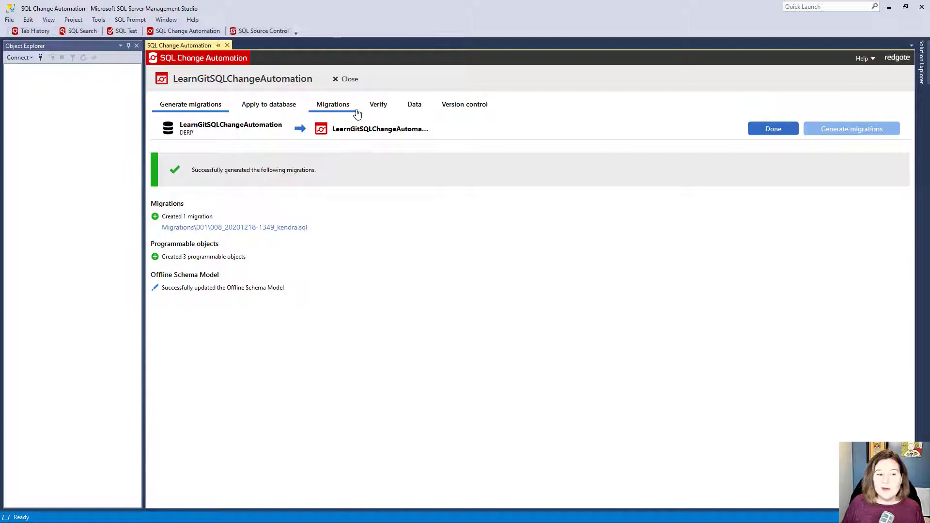
Examine the project's migration scripts and the stored procedure files under the programmable objects' dbo folder.
left_click(355, 114)
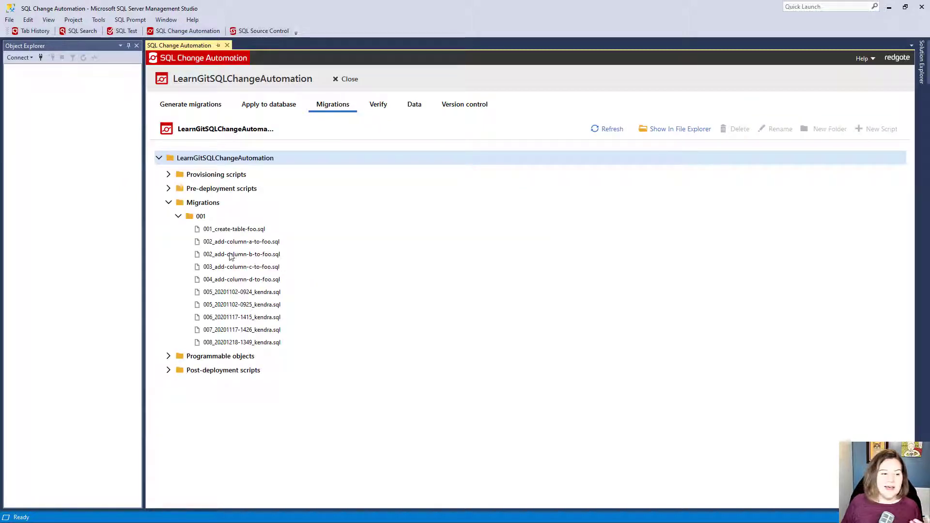
left_click(169, 356)
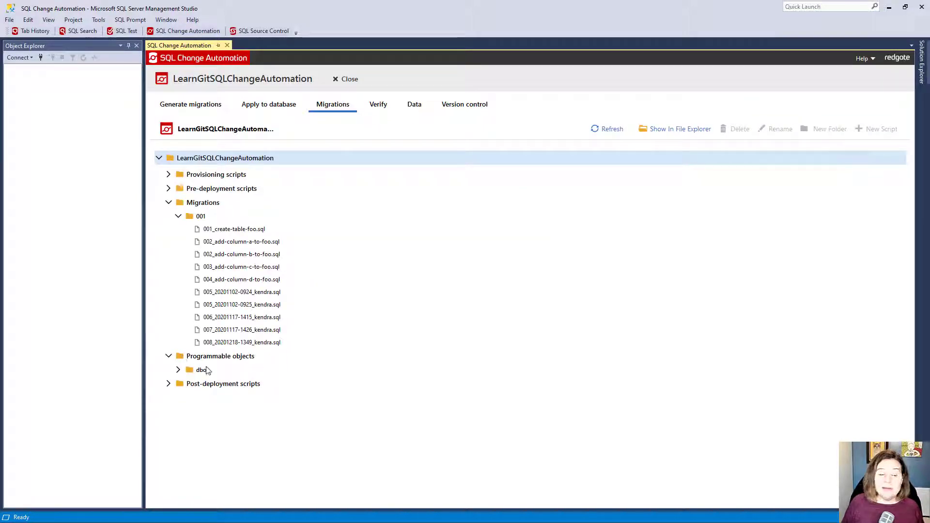
left_click(179, 369)
left_click(187, 383)
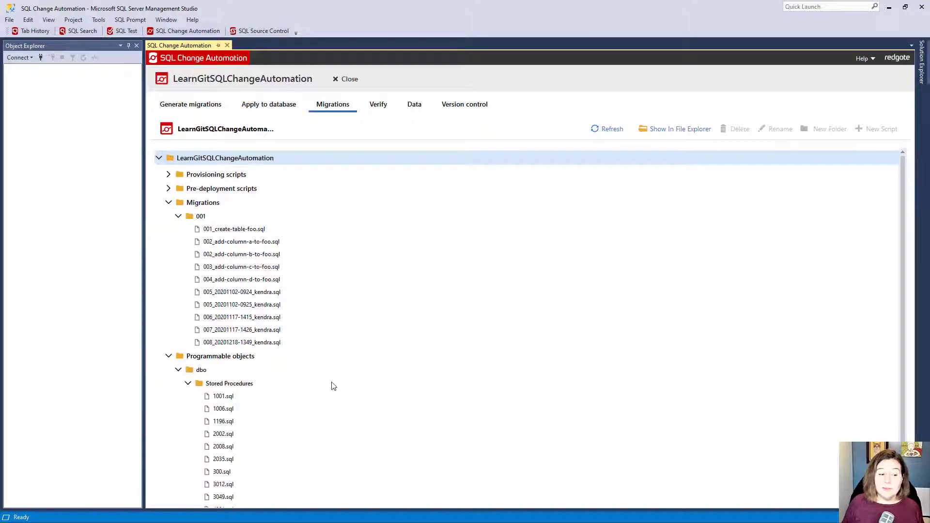
Verify the project's scripts and recheck the database for changes not yet turned into migrations.
left_click(379, 113)
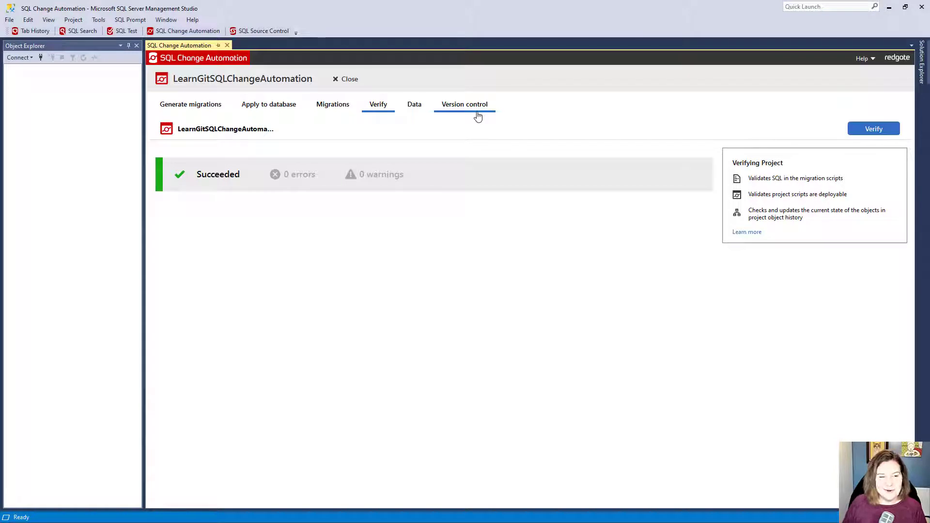
left_click(198, 103)
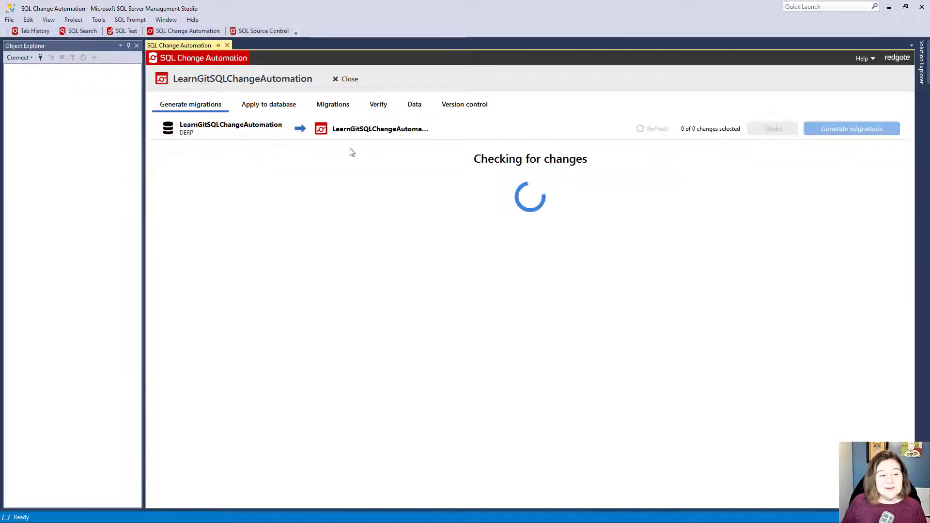